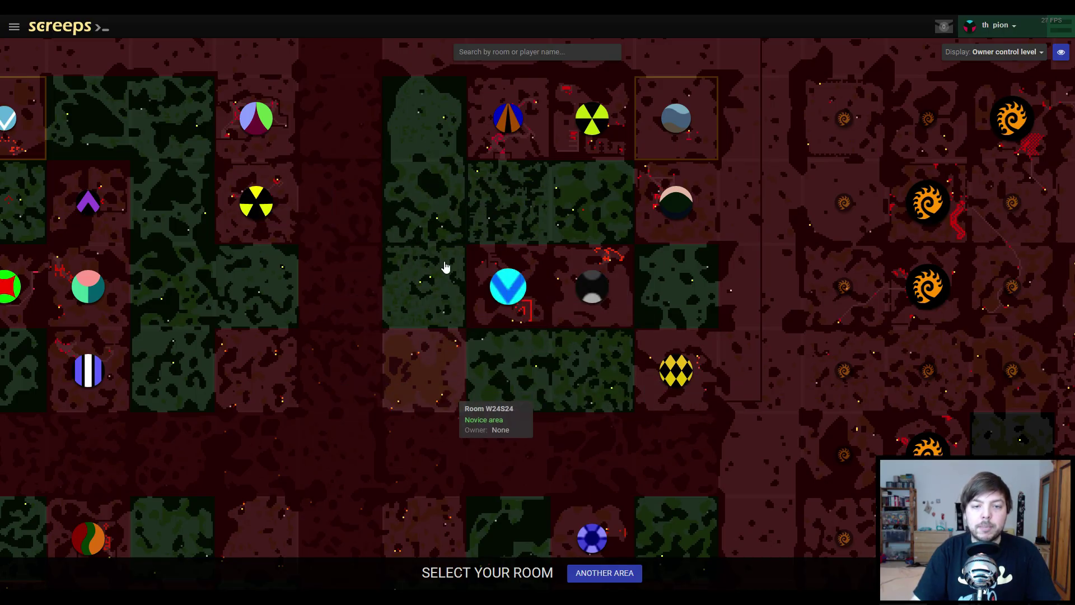
# Start in room W24S23 and place a spawn named Spawn1 near the top of the room.
pyautogui.click(421, 301)
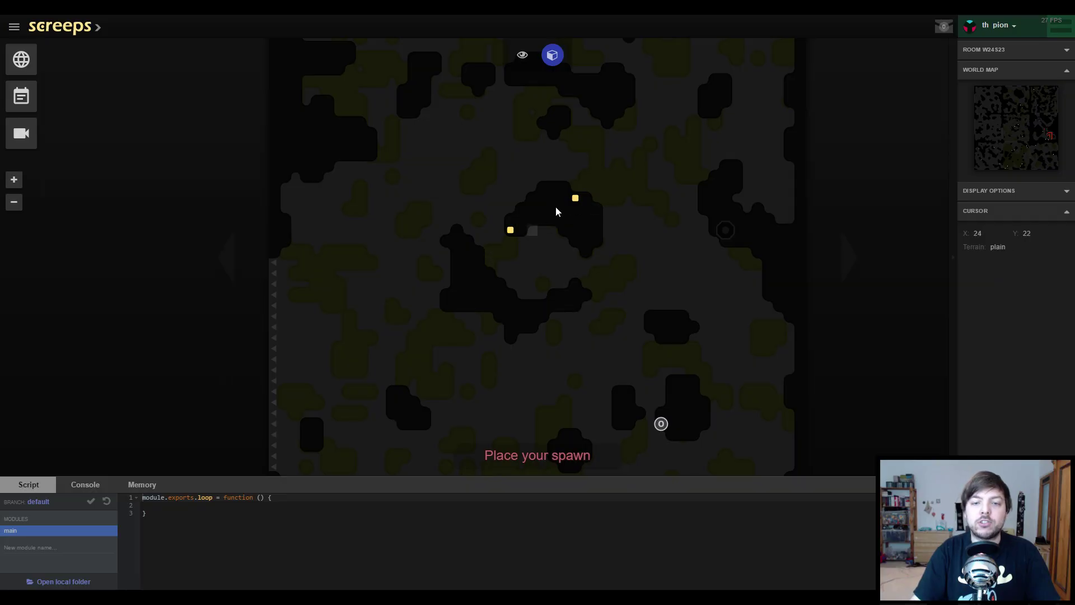
pyautogui.click(520, 182)
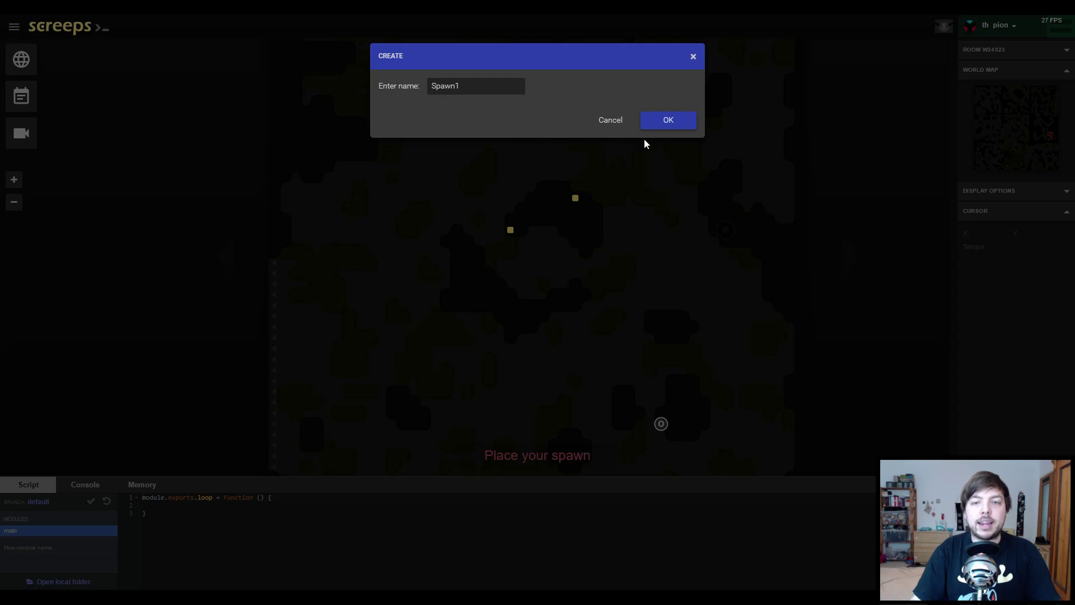
pyautogui.click(669, 127)
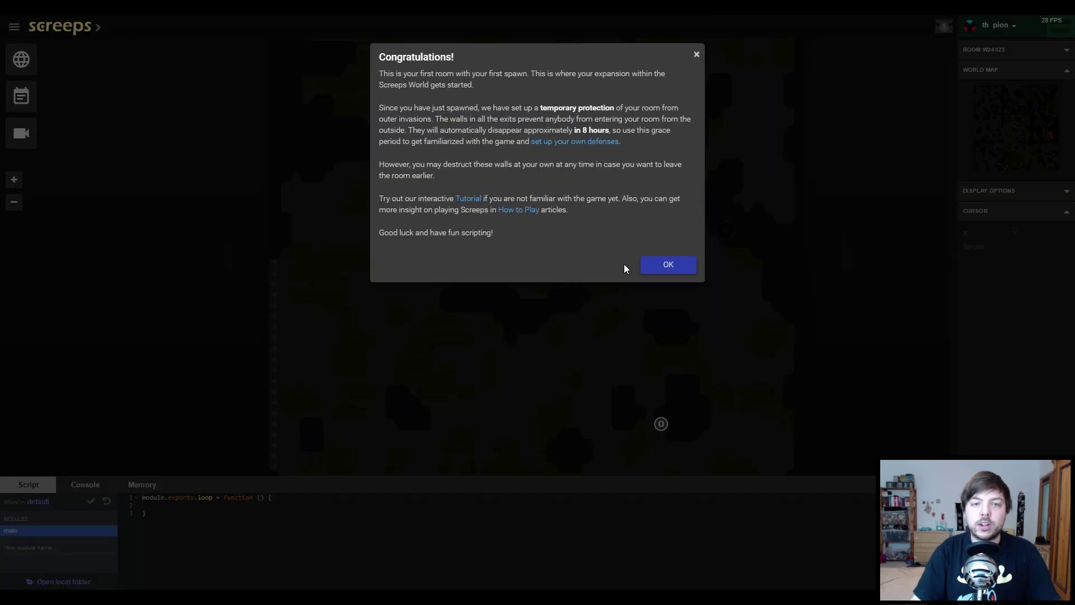
pyautogui.click(667, 265)
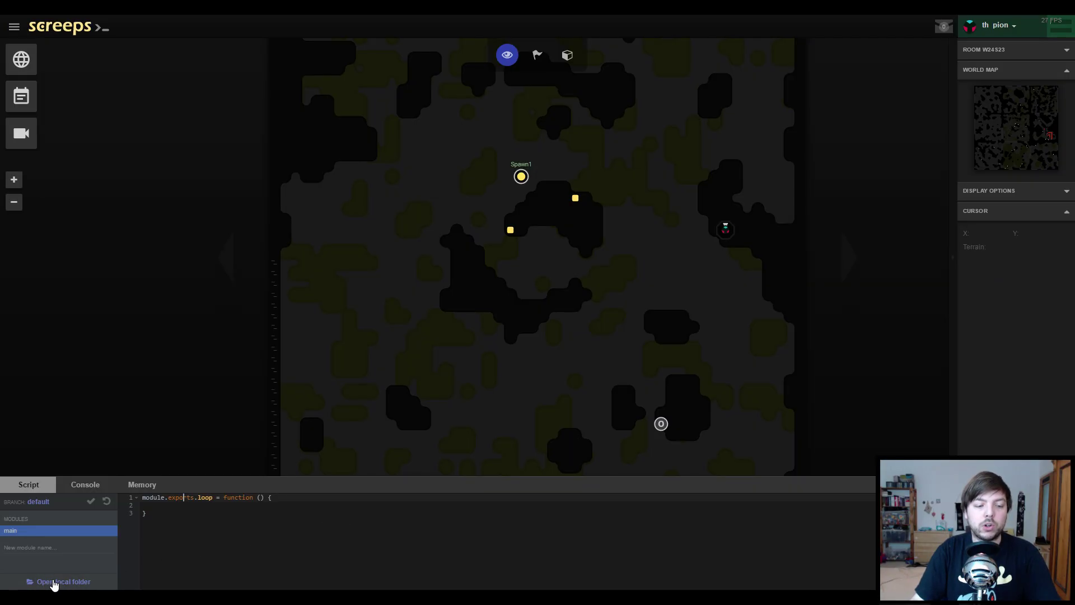
# Open the local 'default' scripts folder with main.js and ScreepsAutocomplete-master in File Explorer.
pyautogui.click(73, 582)
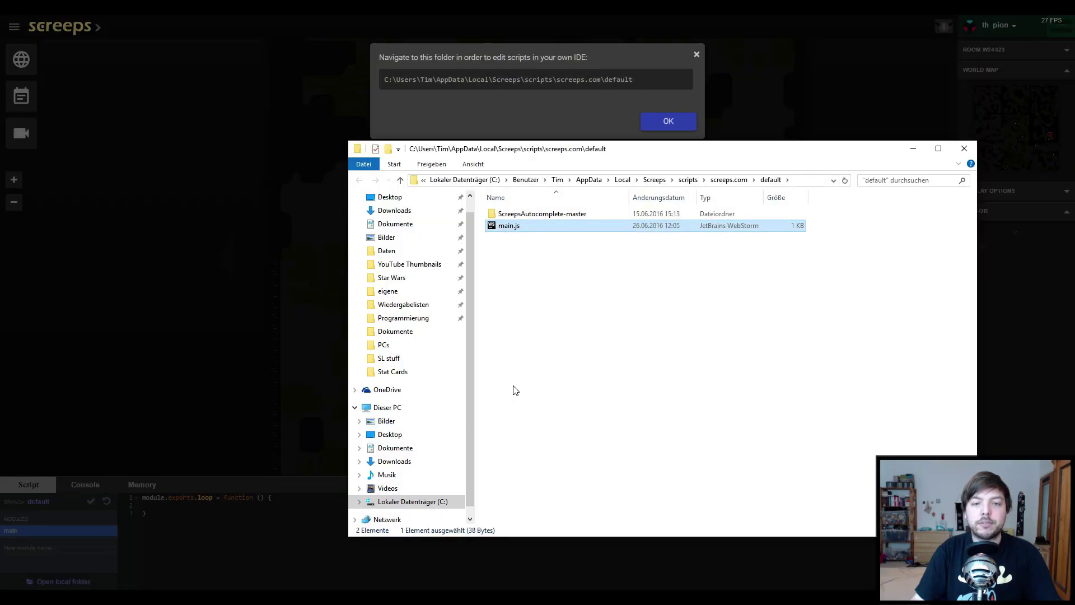
pyautogui.click(664, 124)
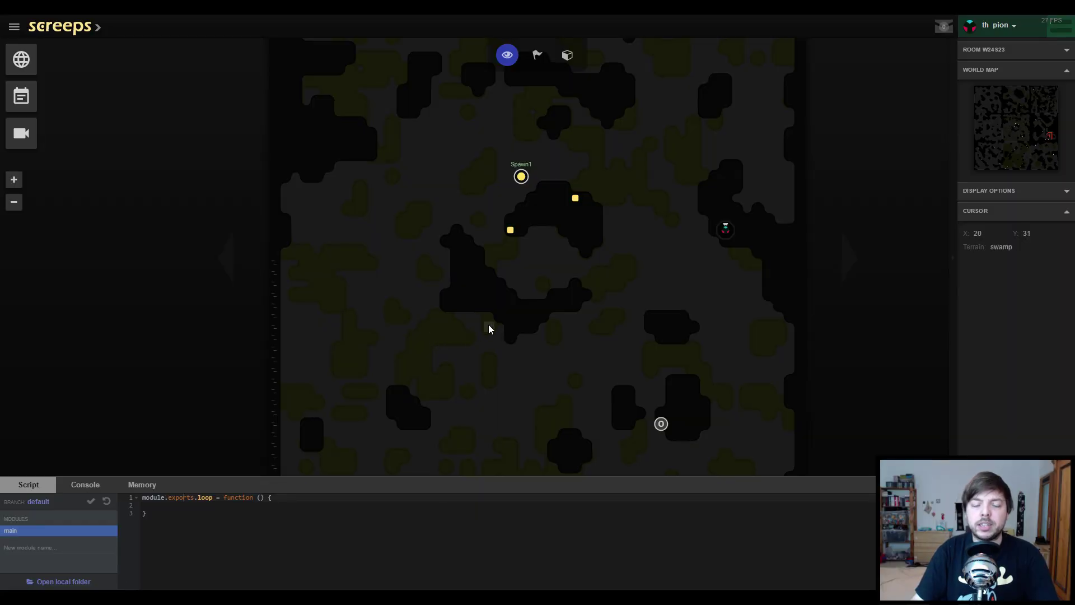
pyautogui.click(63, 581)
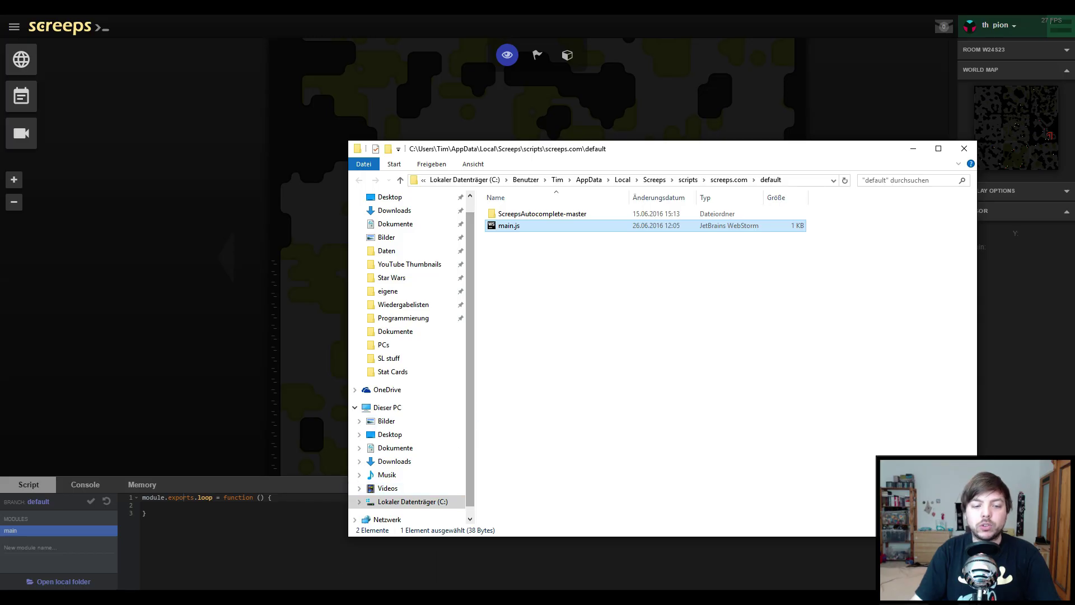
# Open the 'default' scripts folder as a WebStorm project using its path copied from Explorer.
pyautogui.moveTo(338, 528)
pyautogui.click(313, 555)
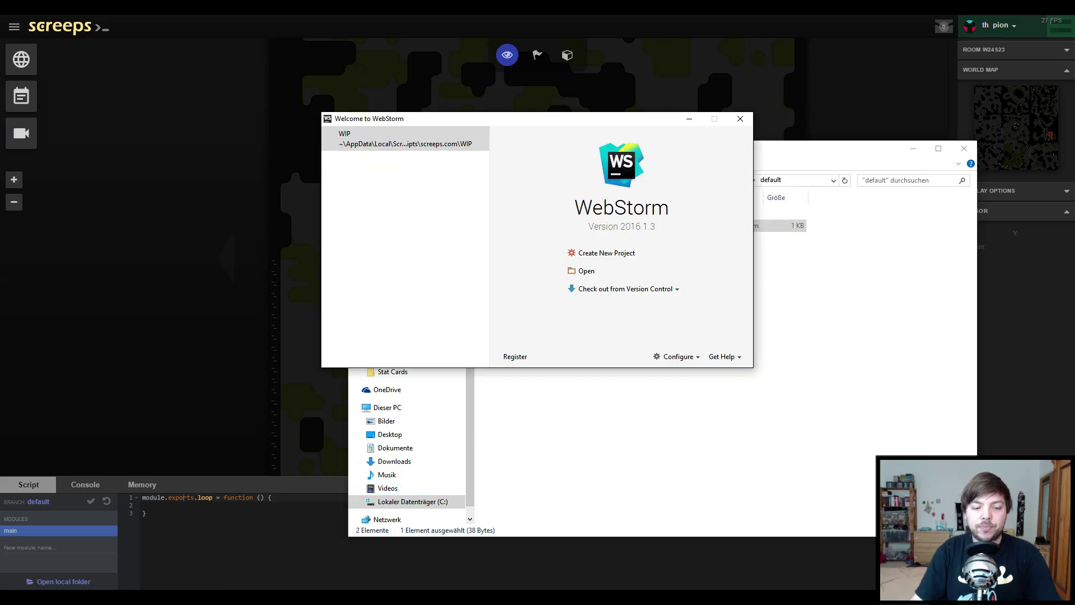
pyautogui.click(589, 276)
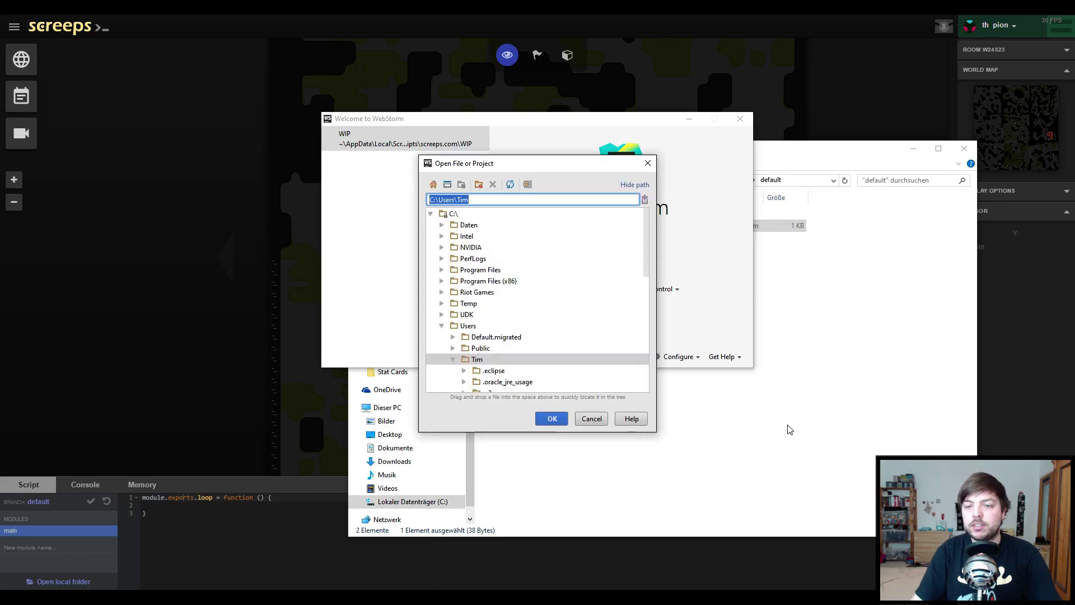
pyautogui.click(787, 432)
pyautogui.click(806, 182)
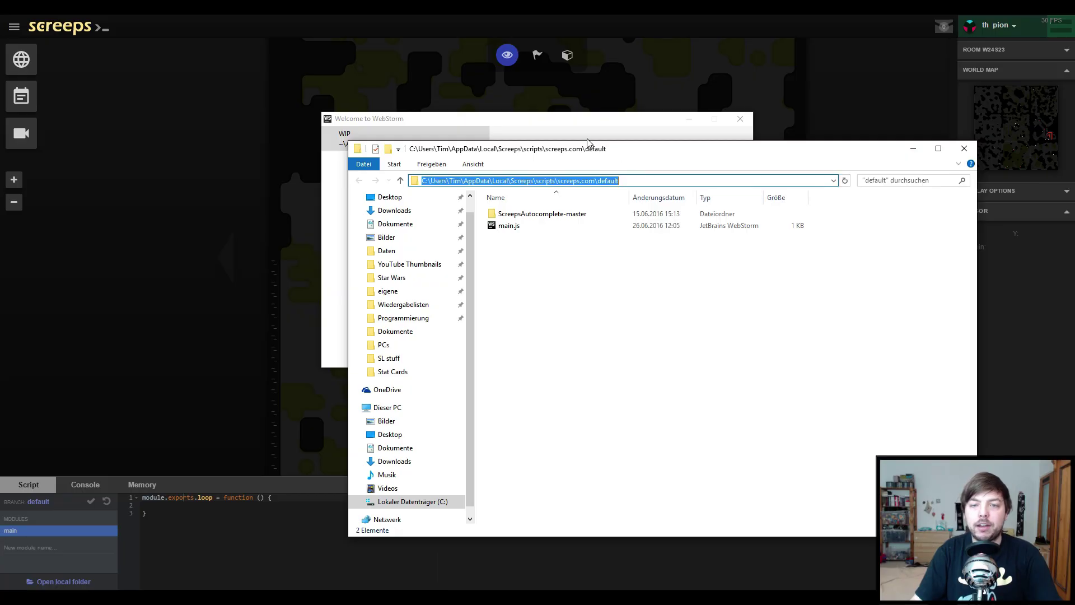
pyautogui.hotkey('alt', 'Tab')
pyautogui.click(496, 201)
pyautogui.write('C:\\Users\\Tim\\AppData\\Local\\Screeps\\scripts\\screeps.com\\default')
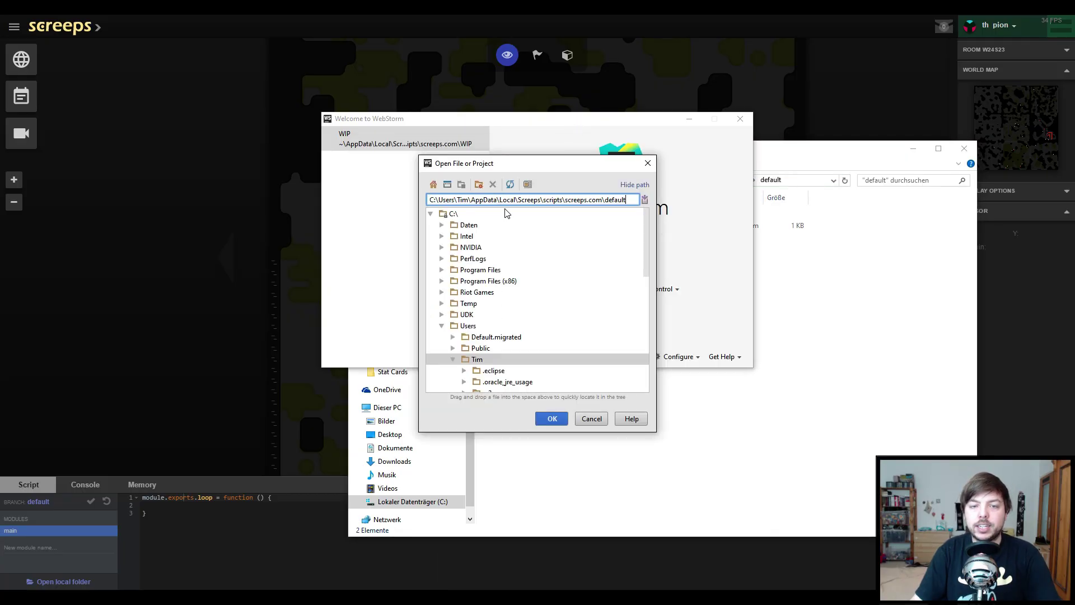
pyautogui.click(555, 421)
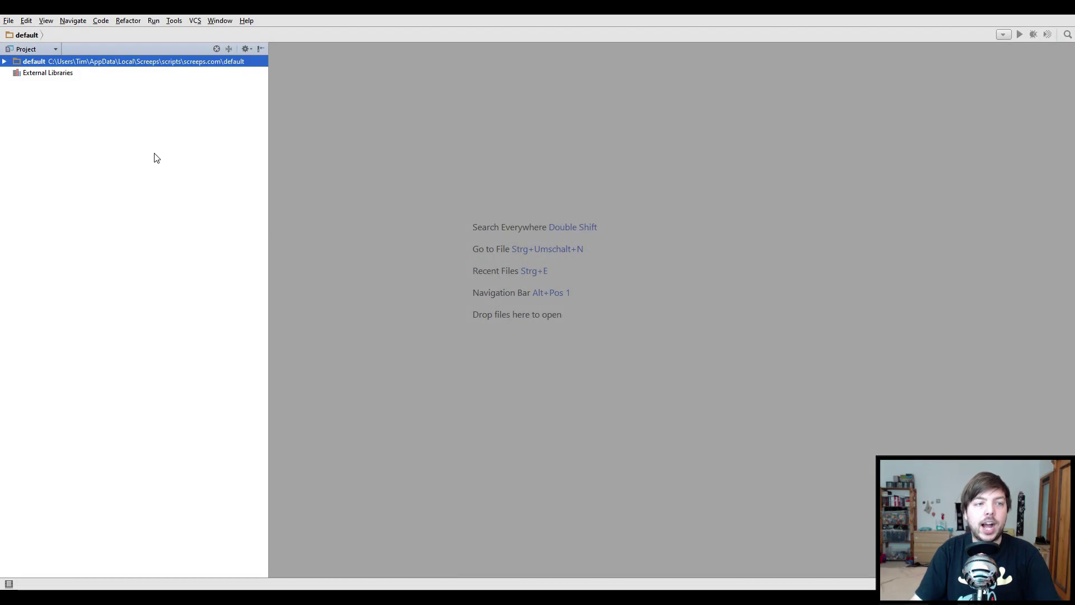
# Expand the default project and open main.js in the editor.
pyautogui.click(4, 61)
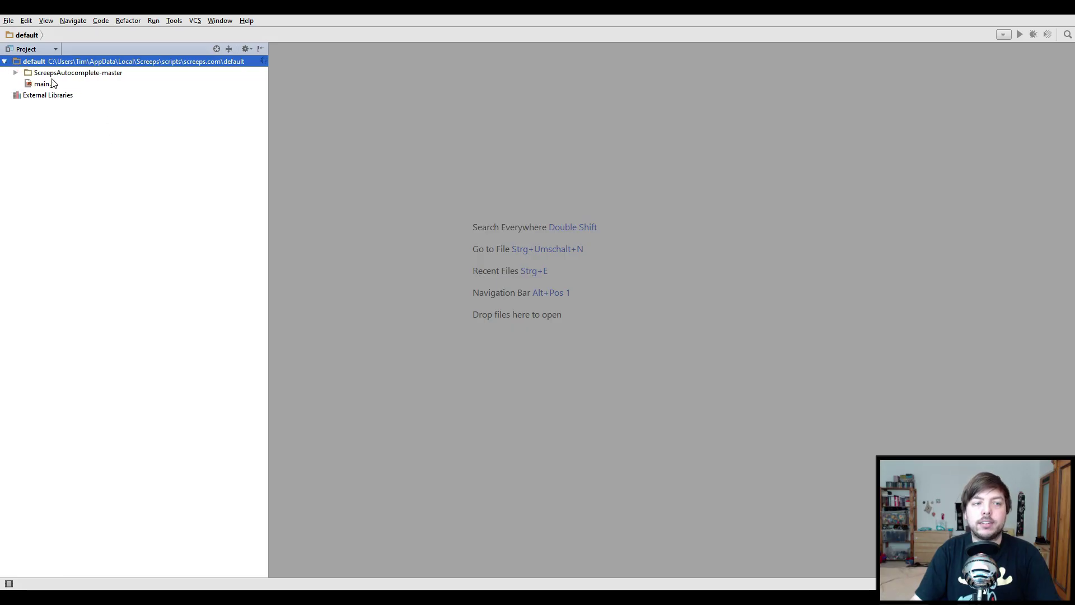
pyautogui.doubleClick(54, 84)
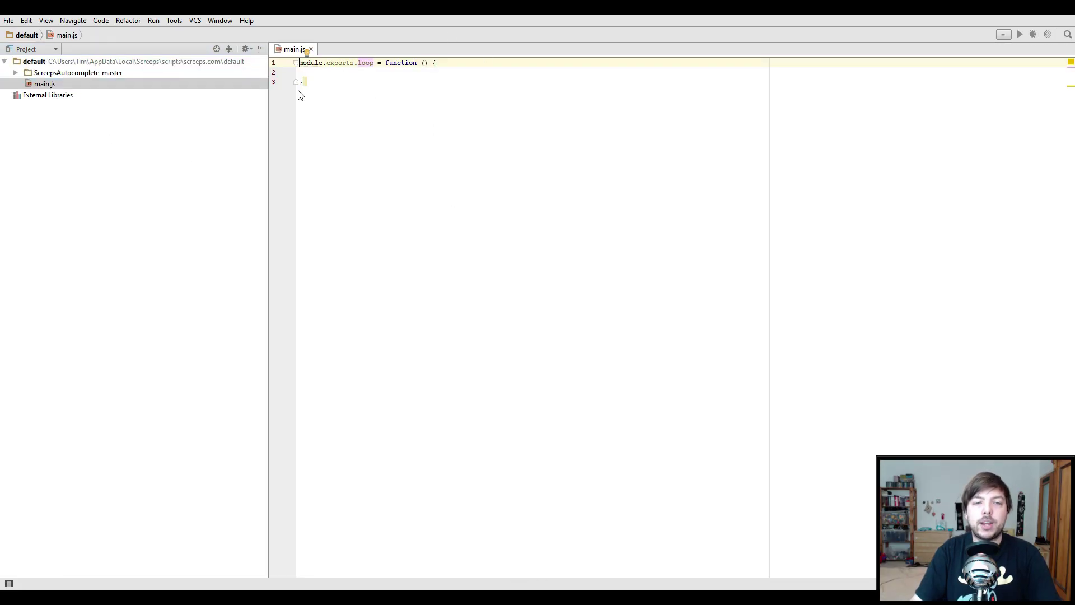
pyautogui.click(350, 76)
# Type 'Game.' to test autocomplete and its documentation, then delete the trial text.
pyautogui.write('Ga')
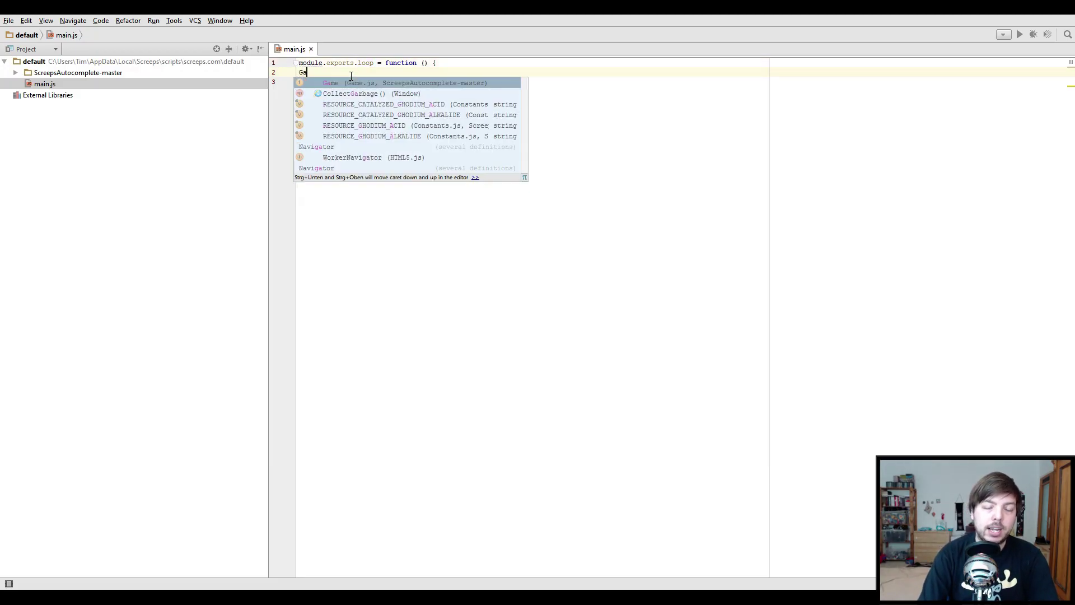
pyautogui.write('me.')
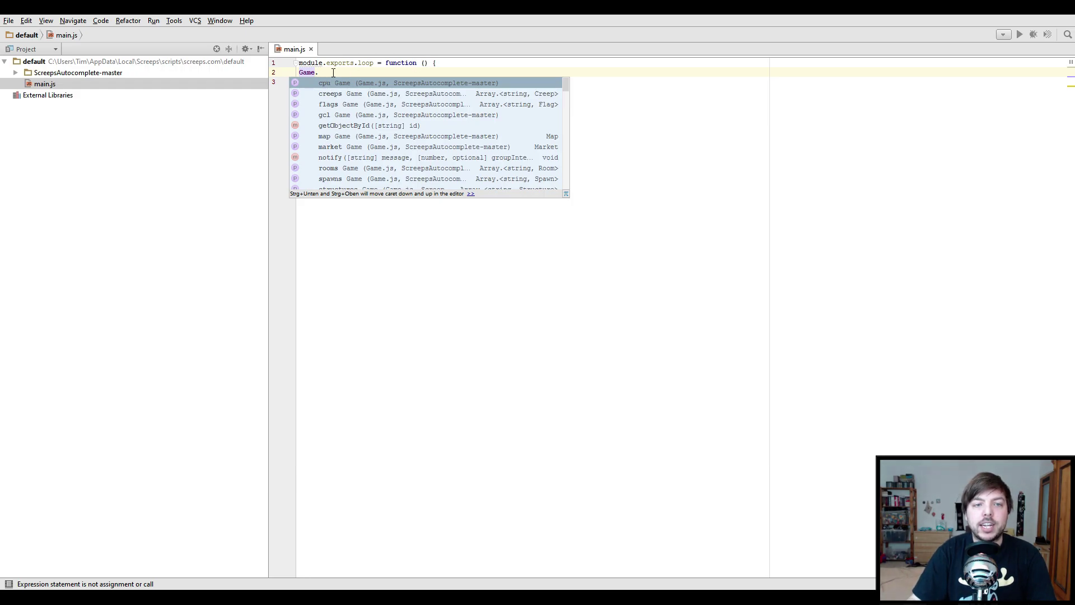
pyautogui.press('Escape')
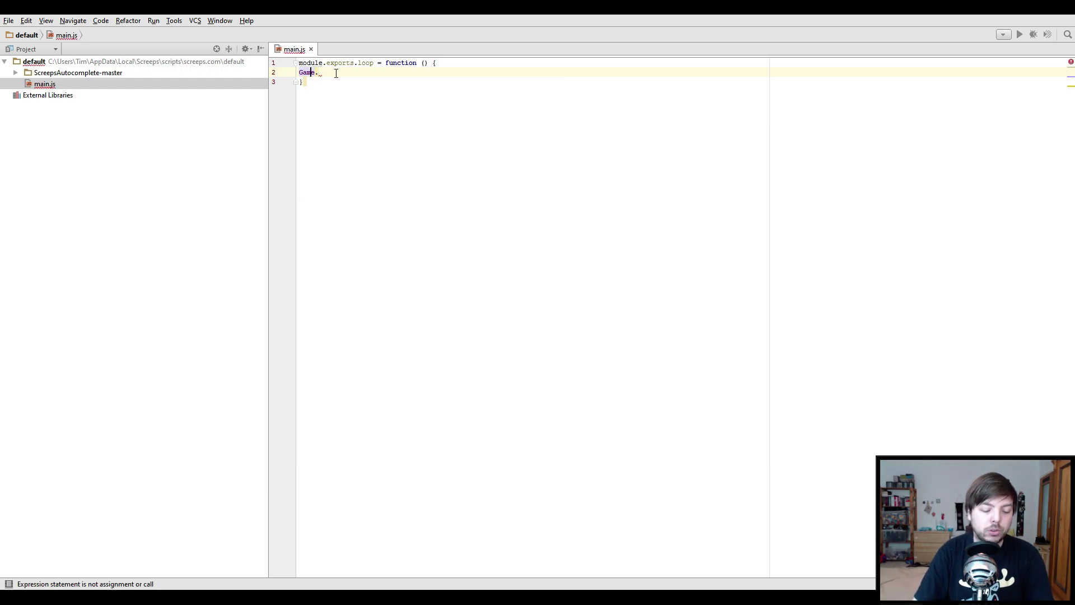
pyautogui.hotkey('ctrl', 'q')
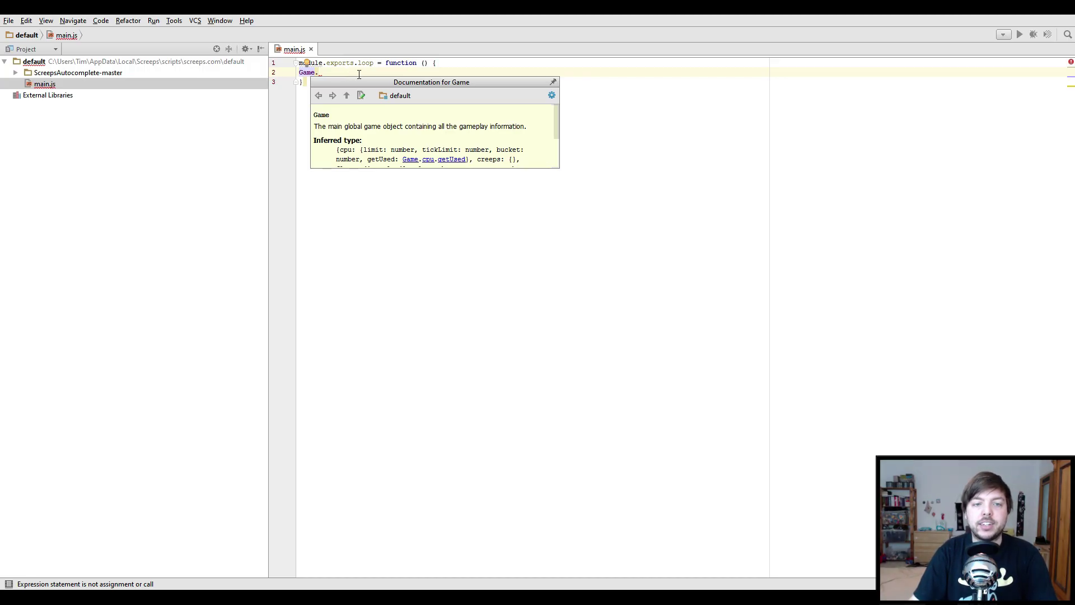
pyautogui.press('Escape')
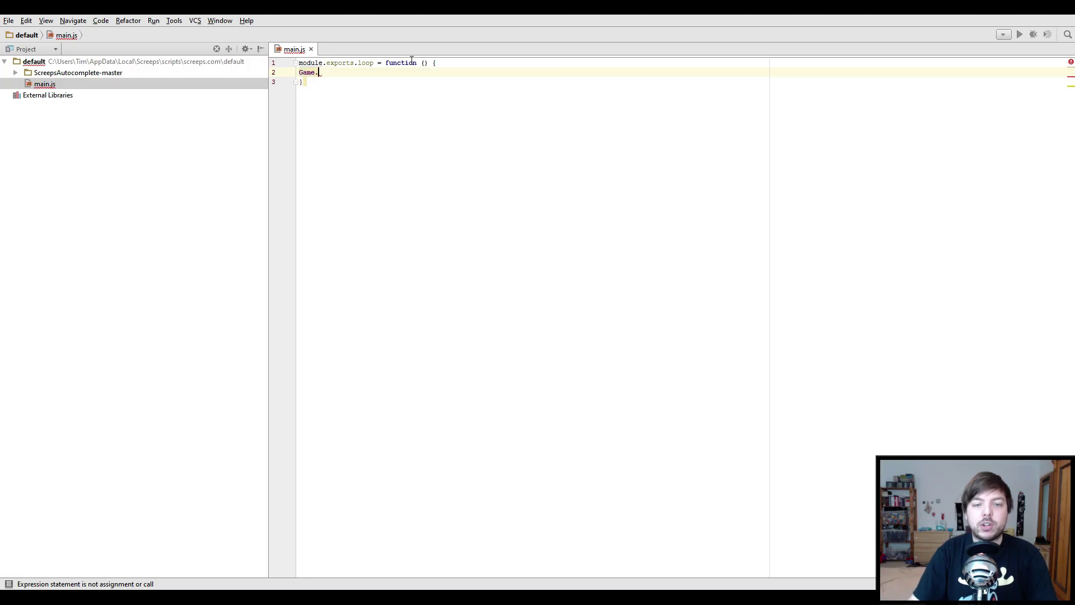
pyautogui.hotkey('shift', 'Home')
pyautogui.press('BackSpace')
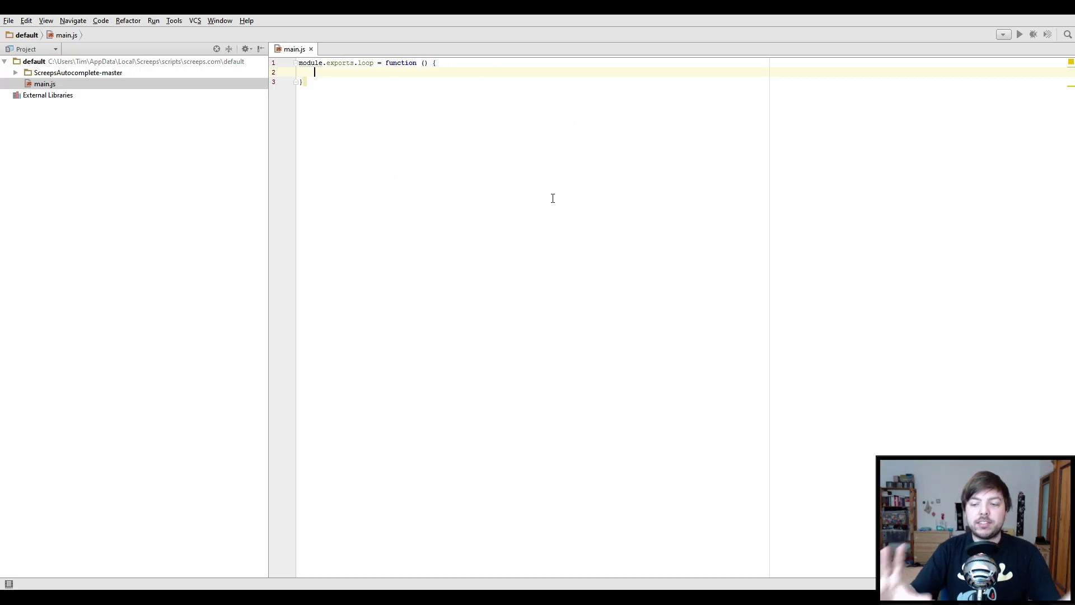
# Return to the Screeps game window showing room W24S23 with Spawn1.
pyautogui.hotkey('alt', 'Tab')
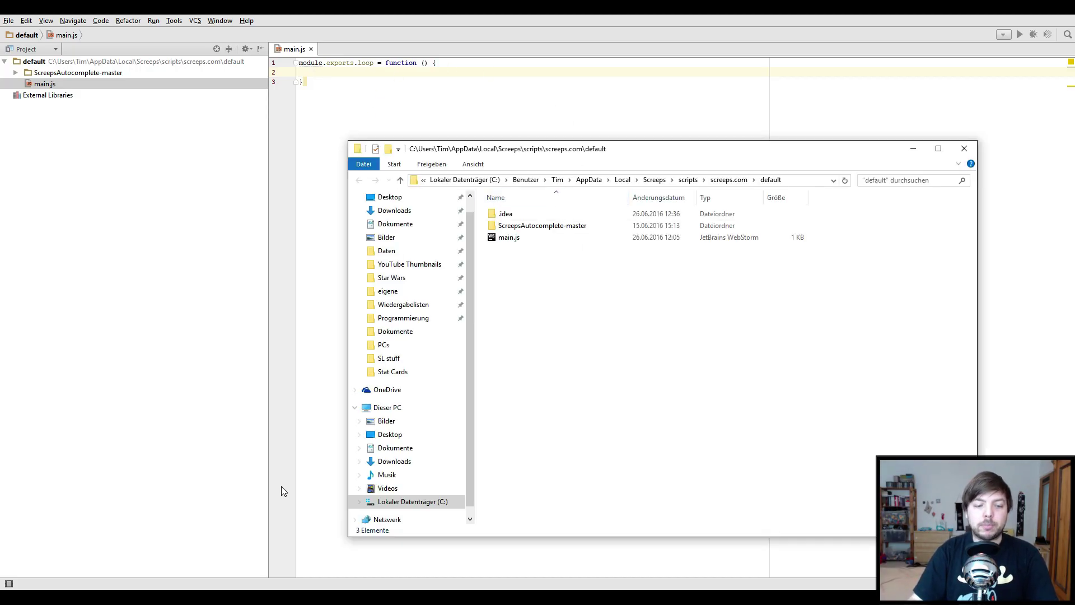
pyautogui.click(190, 552)
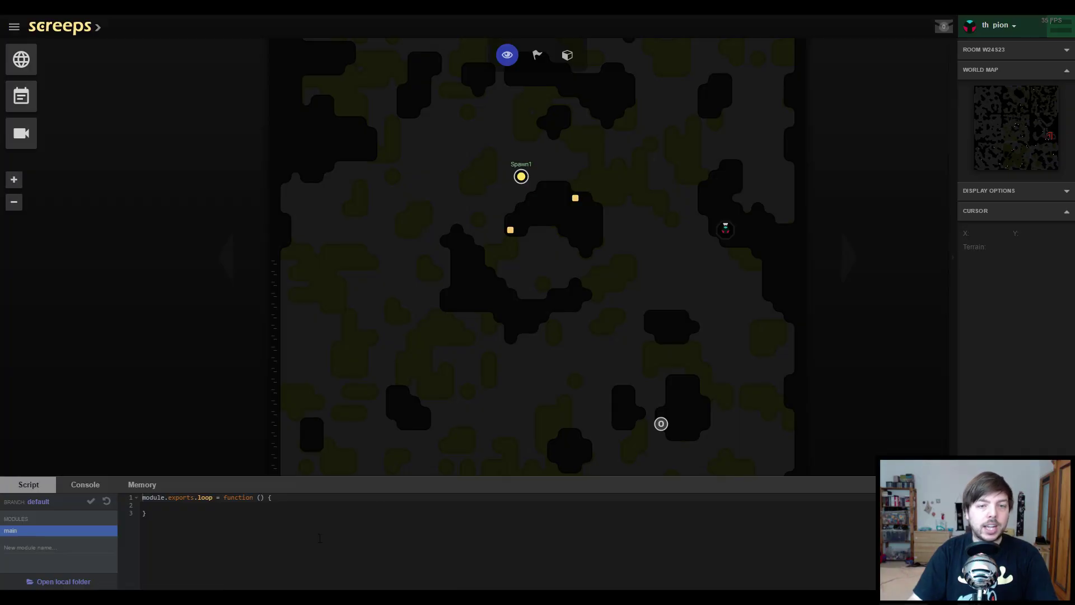